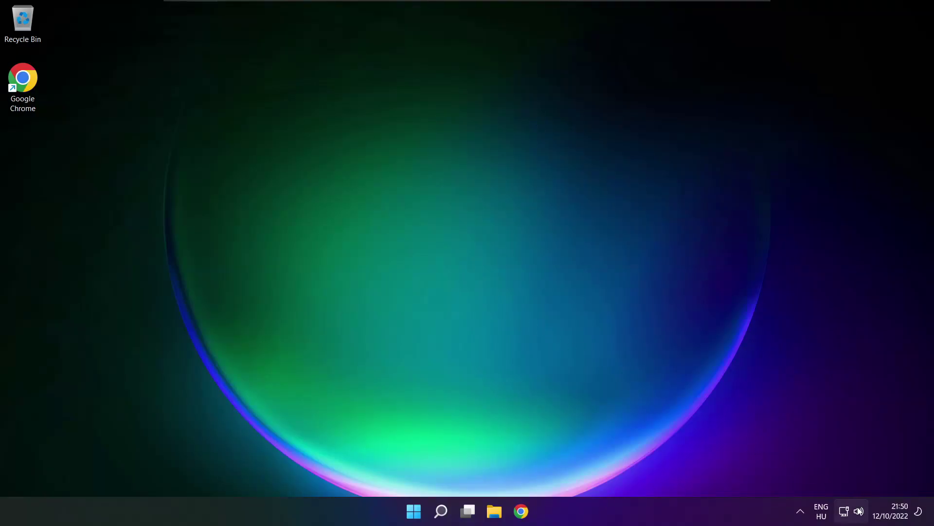
# - Switch sound output to Speakers (High Definition Audio Device) from the Quick Settings volume flyout
pyautogui.click(859, 511)
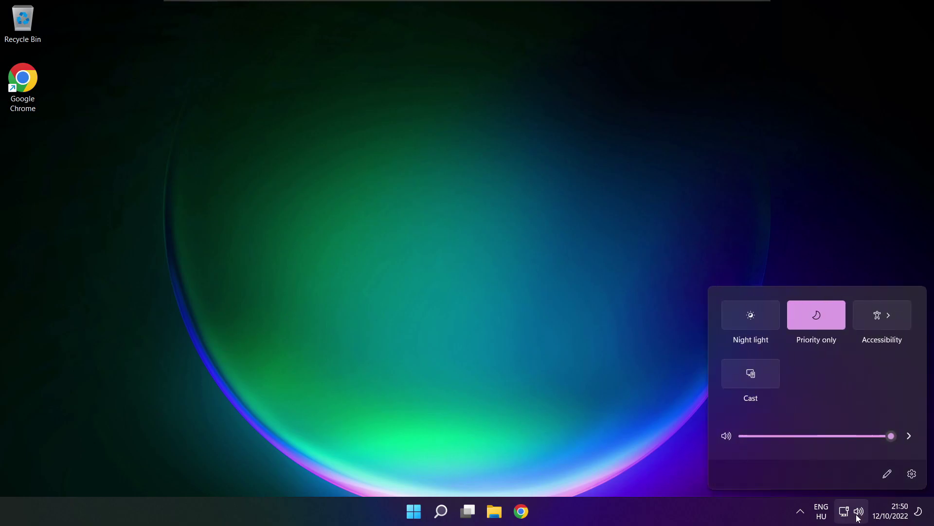
pyautogui.click(910, 438)
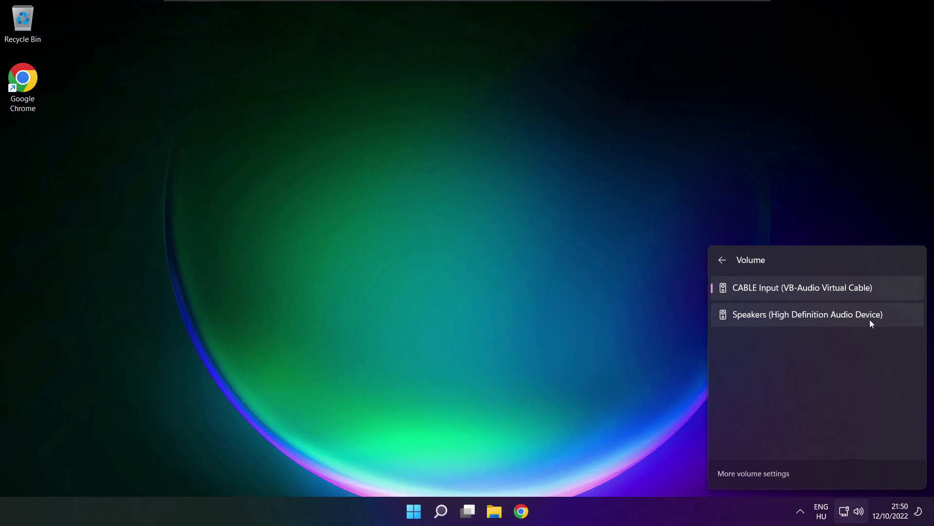
pyautogui.click(892, 319)
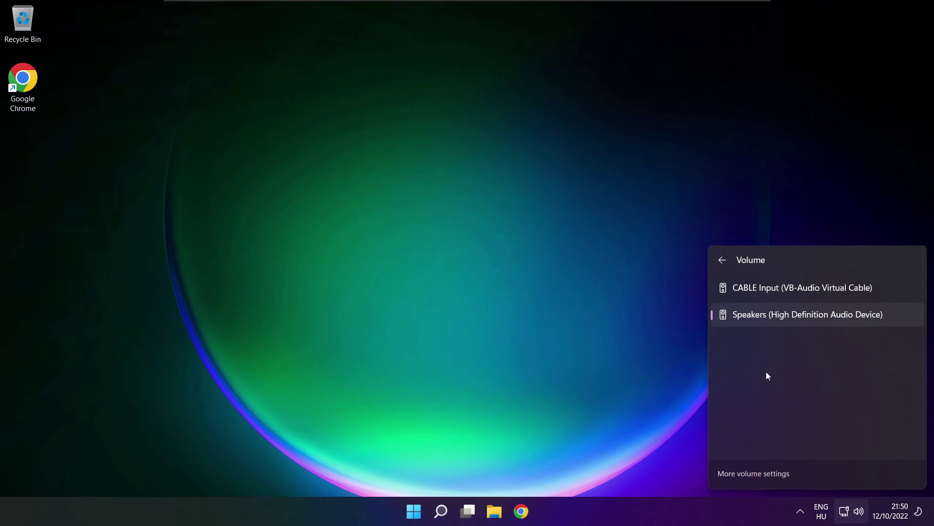
pyautogui.click(494, 287)
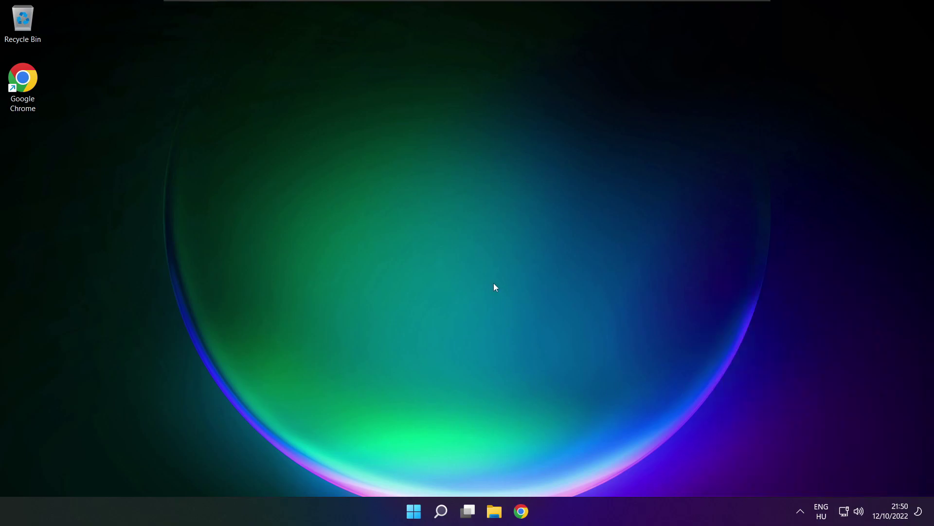
pyautogui.click(414, 510)
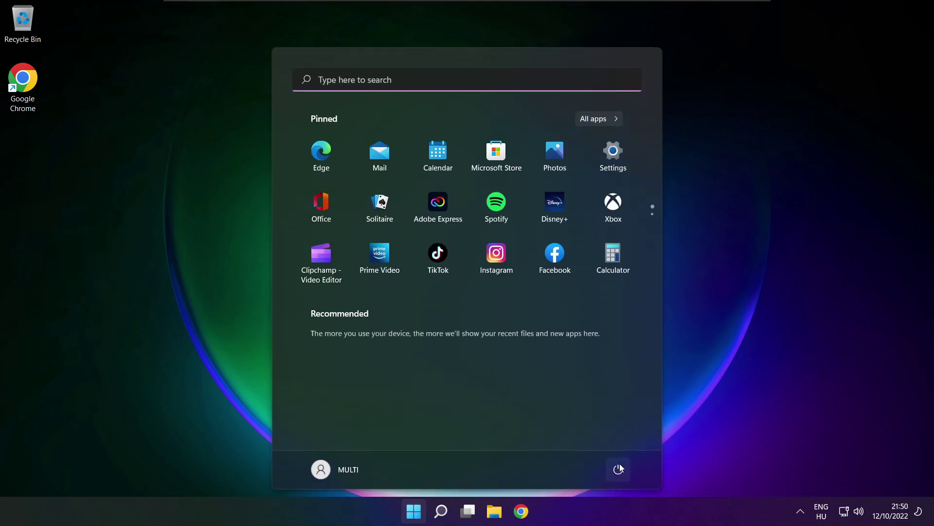
pyautogui.click(619, 469)
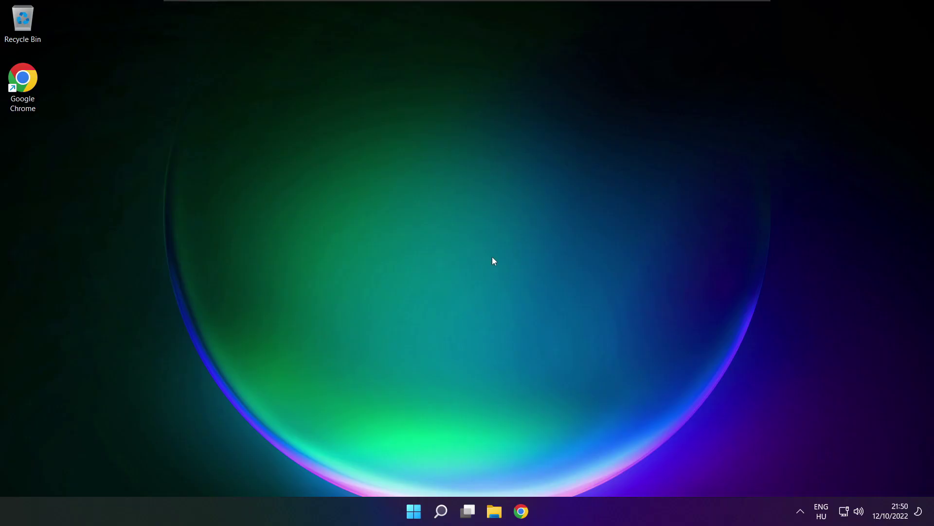
# - Reach the System > Sound settings page via More volume settings in Quick Settings
pyautogui.click(861, 514)
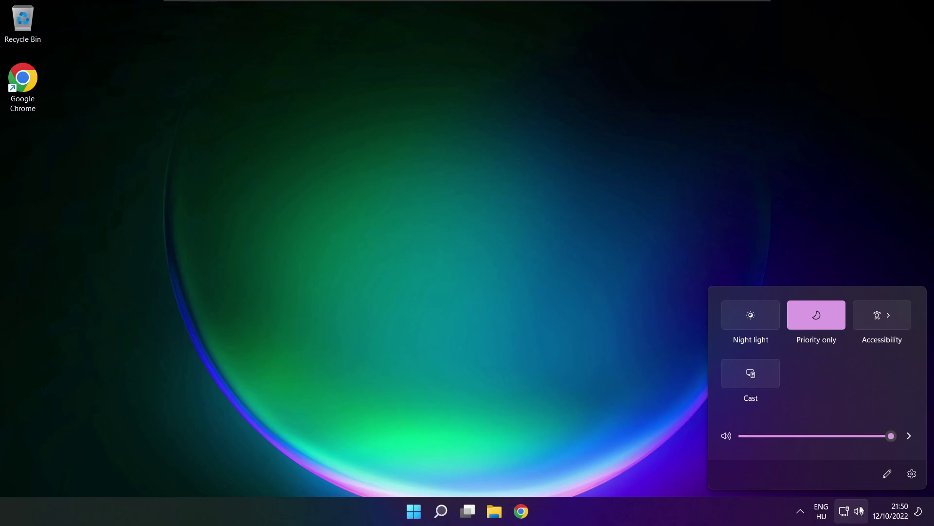
pyautogui.click(911, 437)
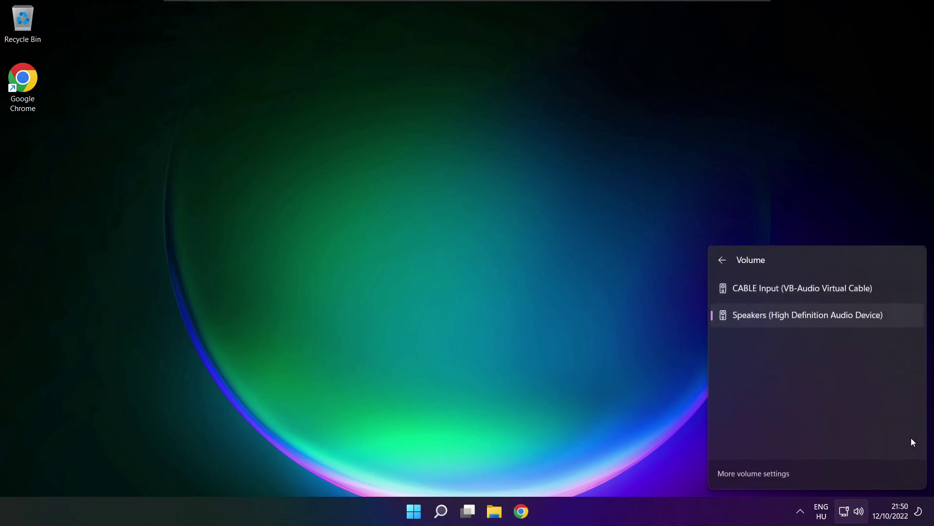
pyautogui.click(756, 475)
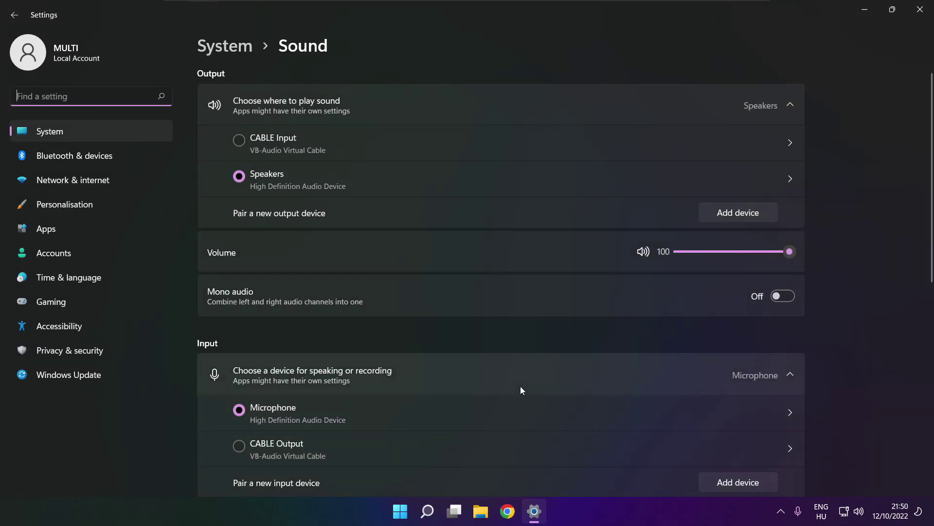
# - Keep Speakers as output and open the classic Sound dialog from More sound settings
pyautogui.click(250, 179)
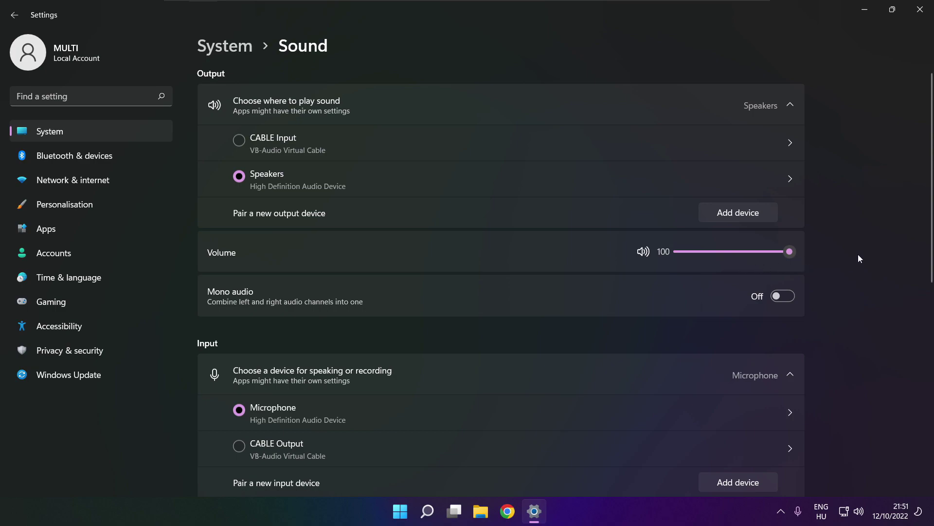
pyautogui.moveTo(929, 248); pyautogui.dragTo(927, 407)
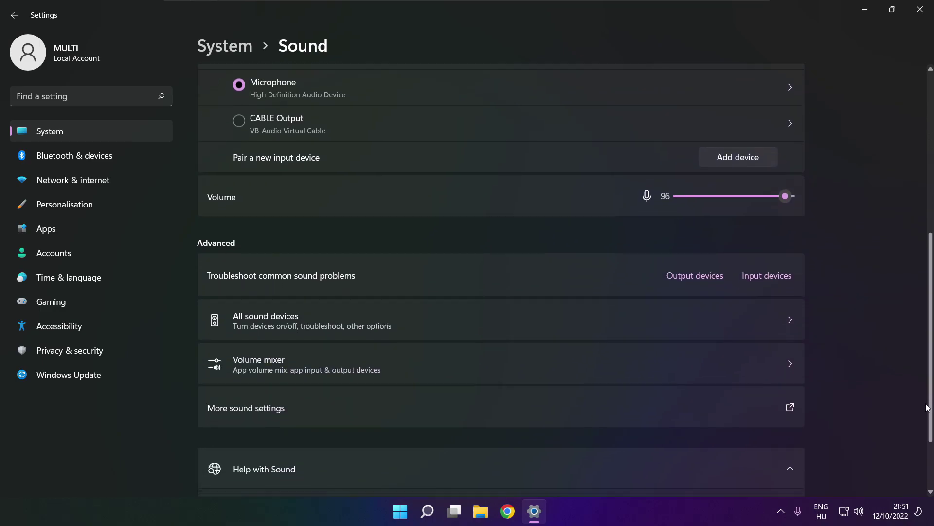
pyautogui.click(385, 410)
# - Disable the CABLE Input playback device so Speakers becomes the default
pyautogui.click(400, 219)
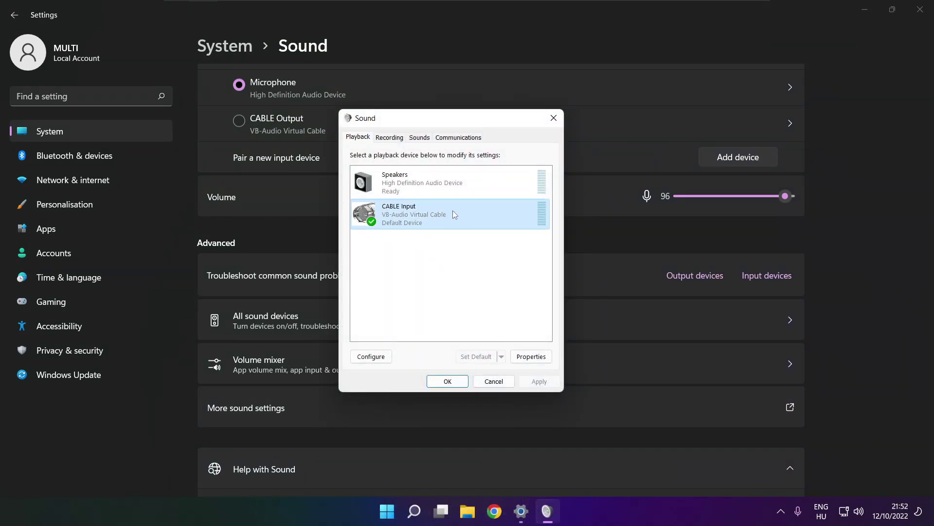
pyautogui.rightClick(494, 213)
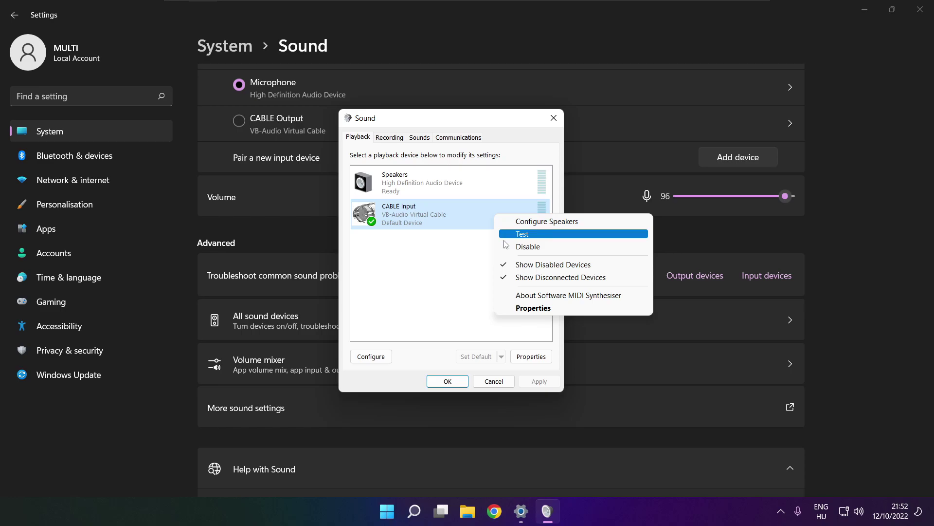
pyautogui.click(542, 247)
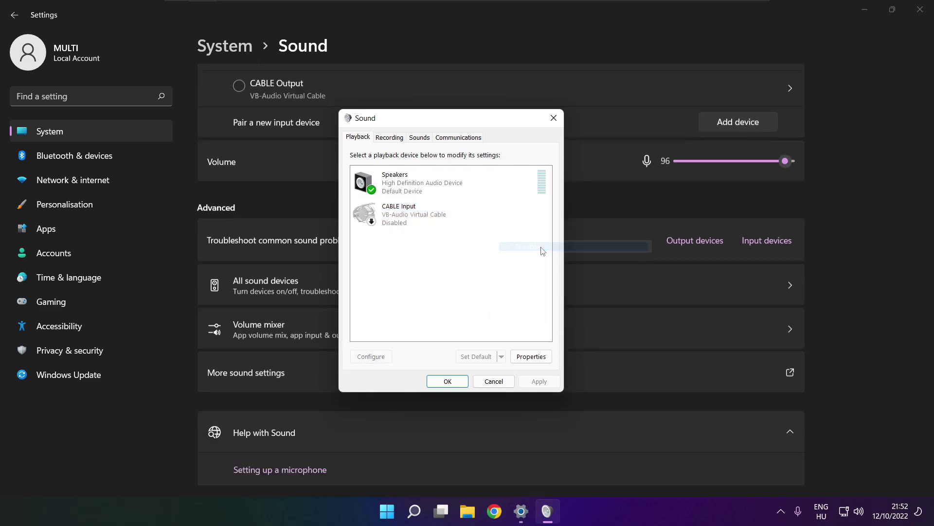
pyautogui.click(417, 181)
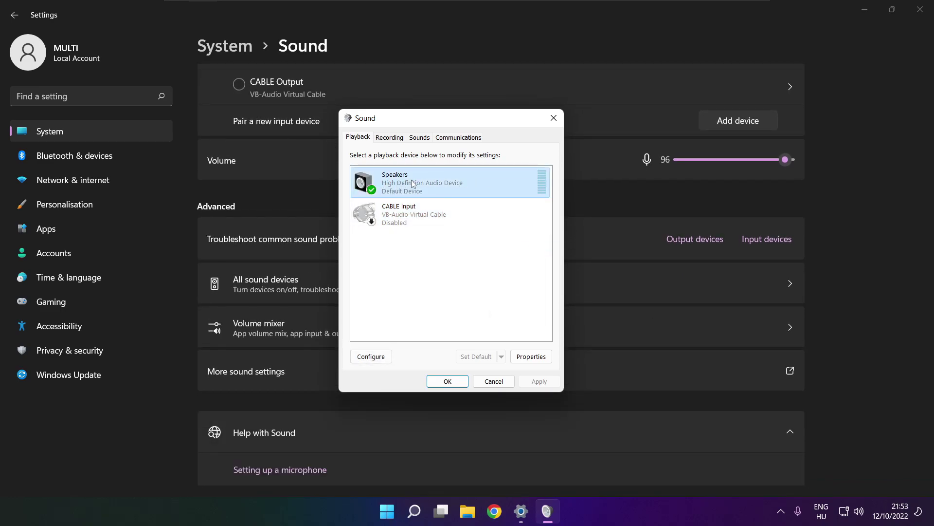
pyautogui.rightClick(452, 186)
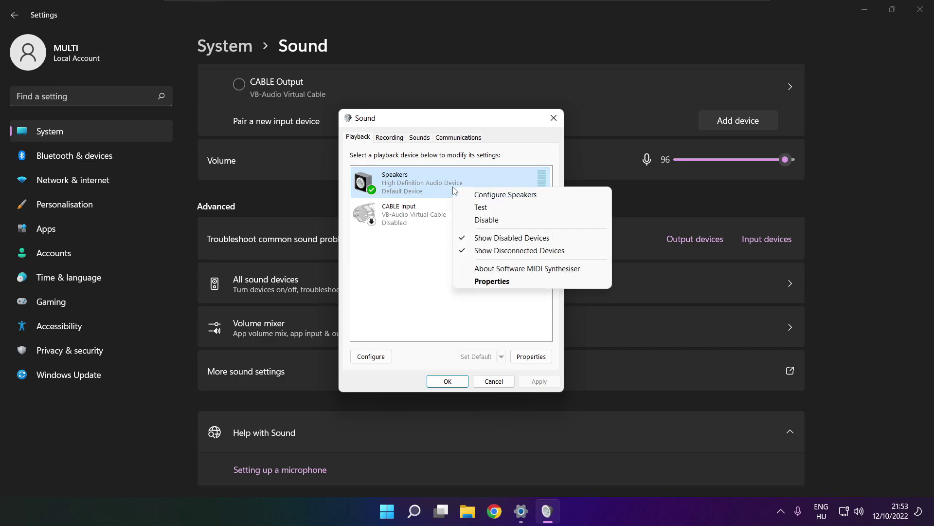
# - Configure Speakers as 7.1 Surround, keeping all optional speakers, and finish the wizard
pyautogui.click(515, 195)
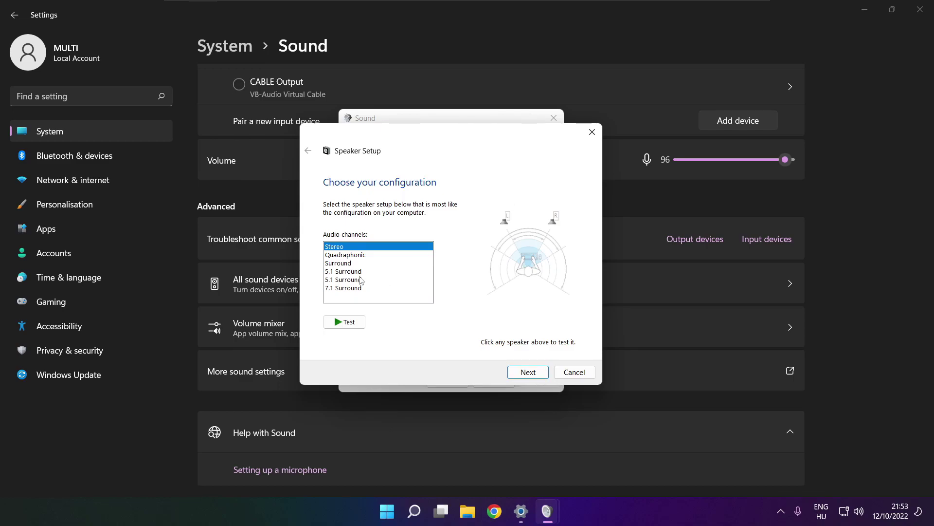
pyautogui.click(348, 289)
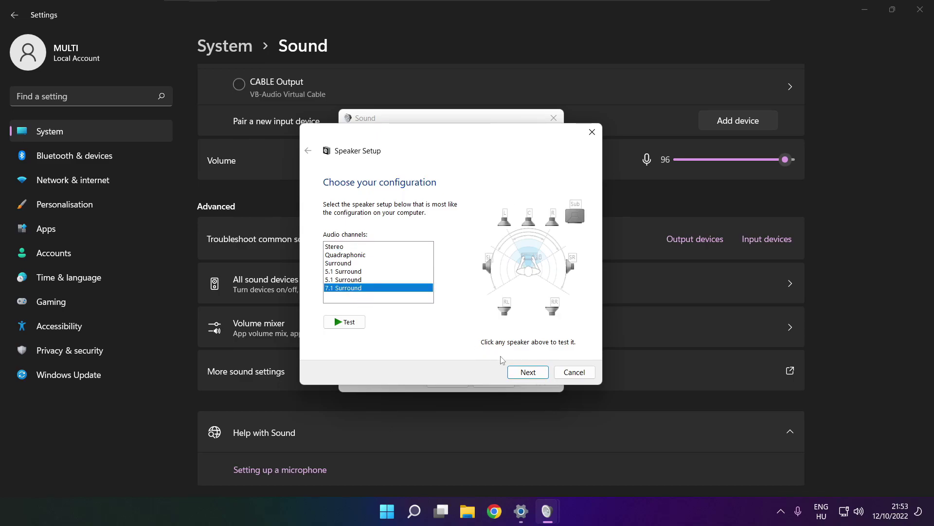
pyautogui.click(529, 372)
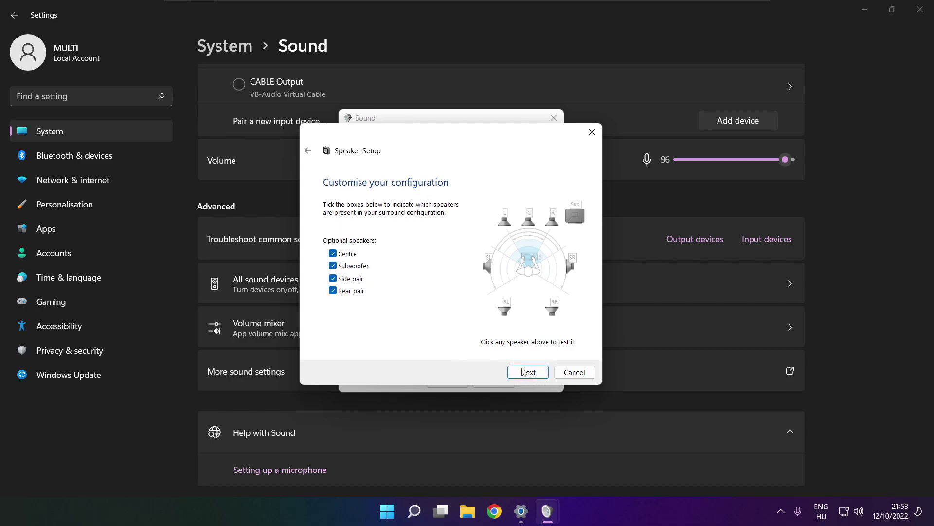
pyautogui.click(524, 374)
pyautogui.click(525, 373)
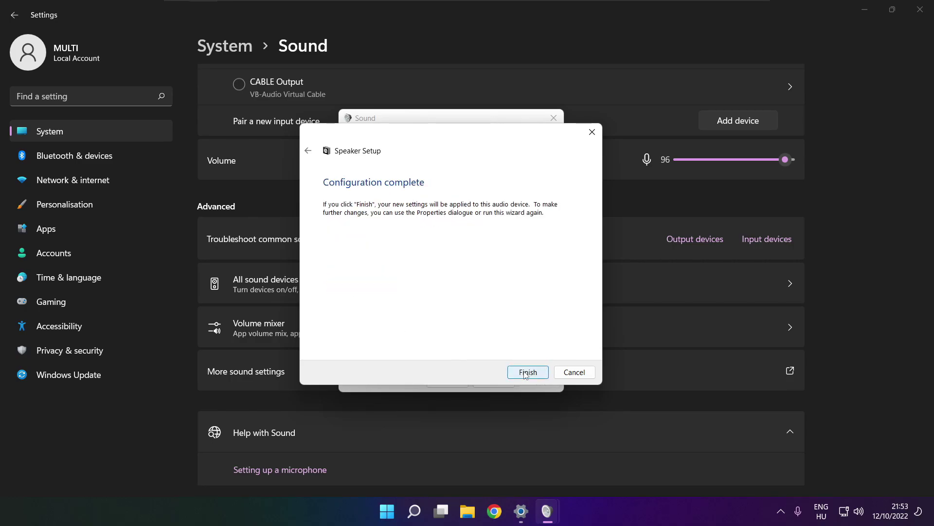
pyautogui.click(525, 373)
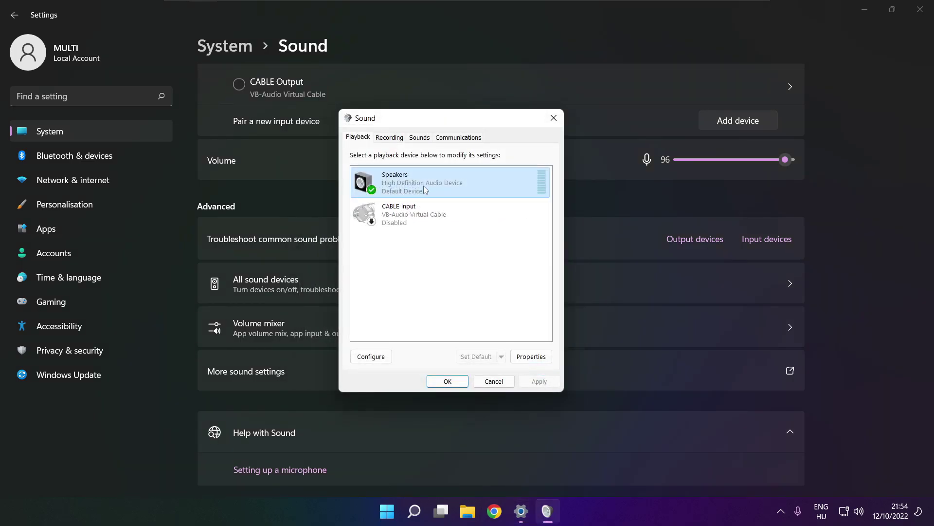
# - In Speakers Properties, disable all audio enhancements and apply the change
pyautogui.click(531, 356)
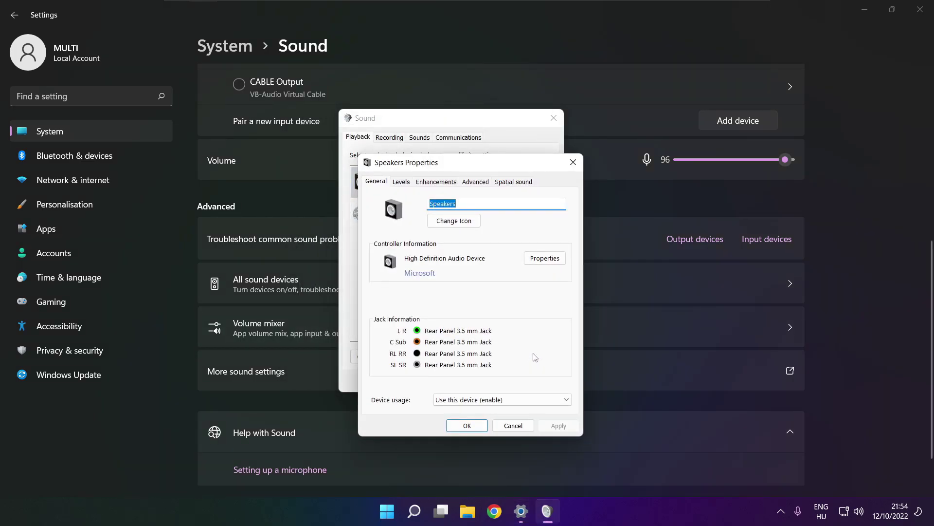
pyautogui.moveTo(435, 166); pyautogui.dragTo(418, 138)
pyautogui.click(384, 152)
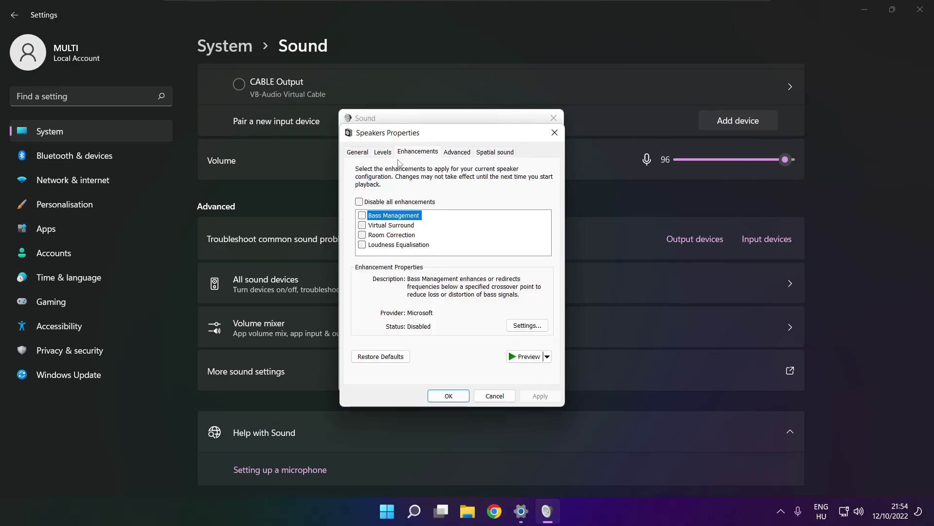
pyautogui.click(359, 203)
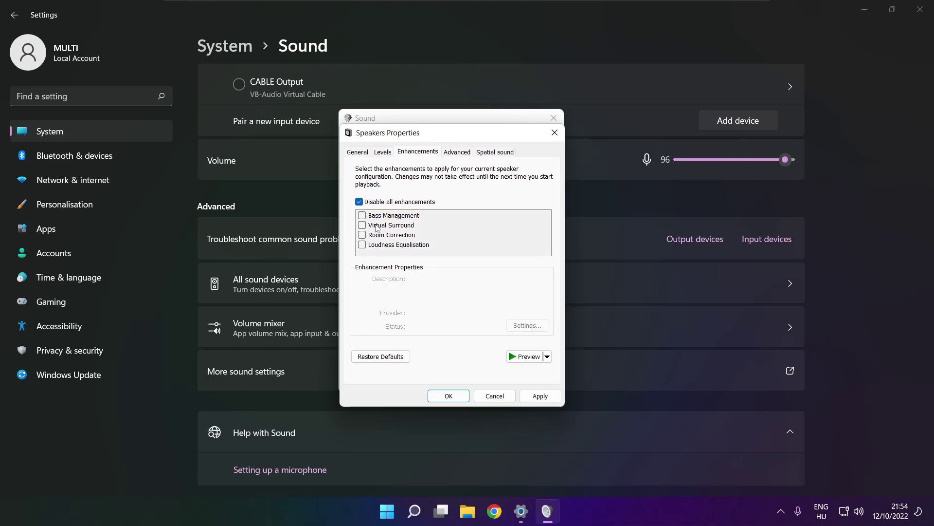
pyautogui.click(541, 396)
# - Keep the 16 bit, 48000 Hz (DVD Quality) default format and confirm the Speakers properties
pyautogui.click(455, 154)
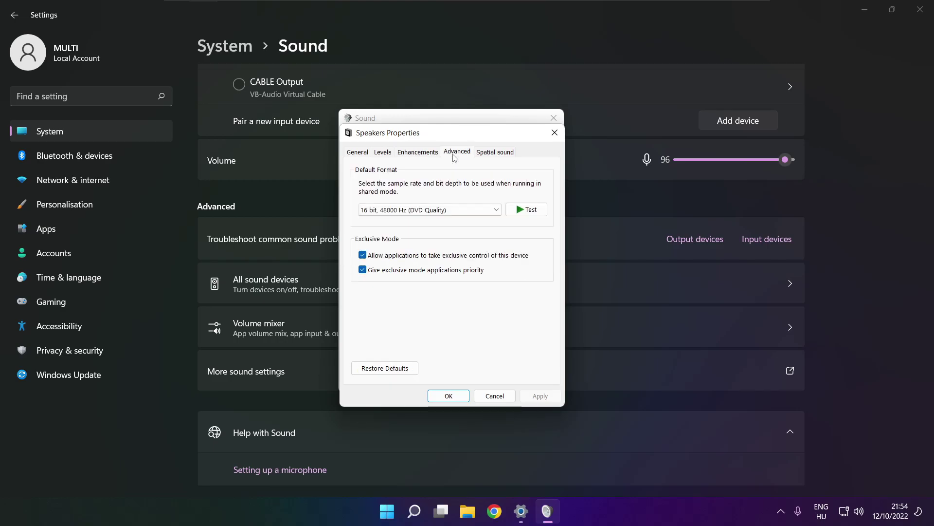
pyautogui.click(495, 211)
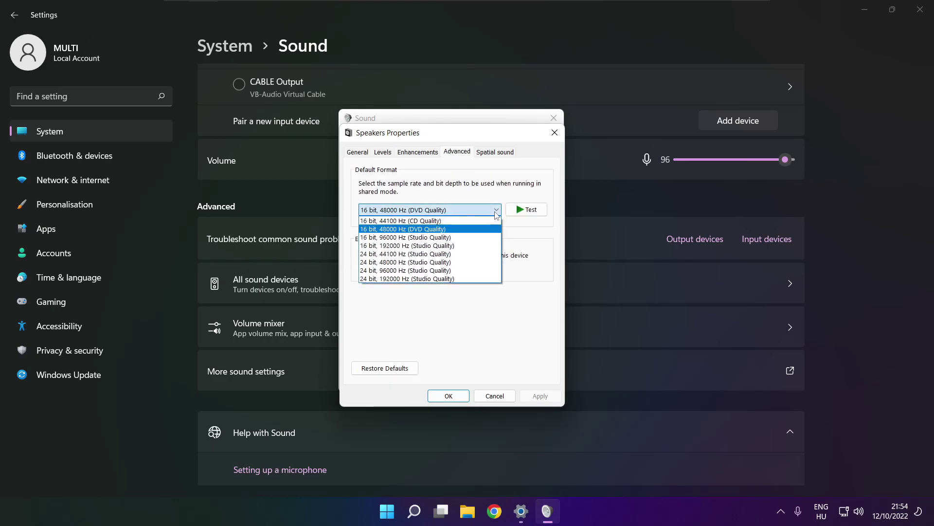
pyautogui.click(481, 232)
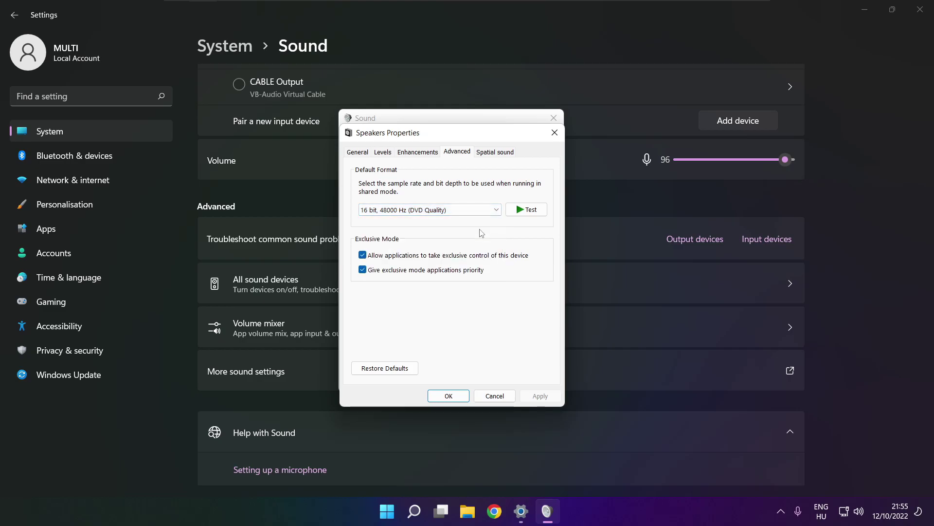
pyautogui.click(449, 395)
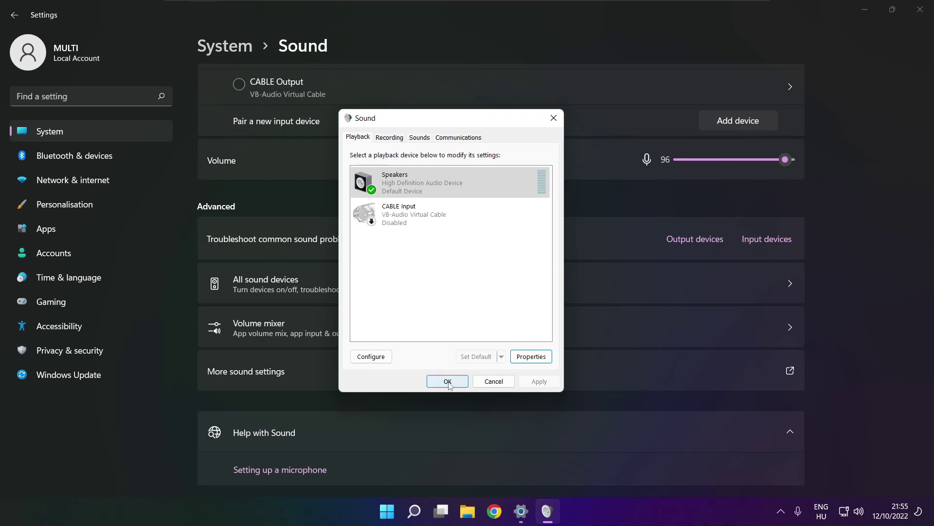
# - Close the Sound dialog and Settings window, then bring up the Start menu power options
pyautogui.click(447, 382)
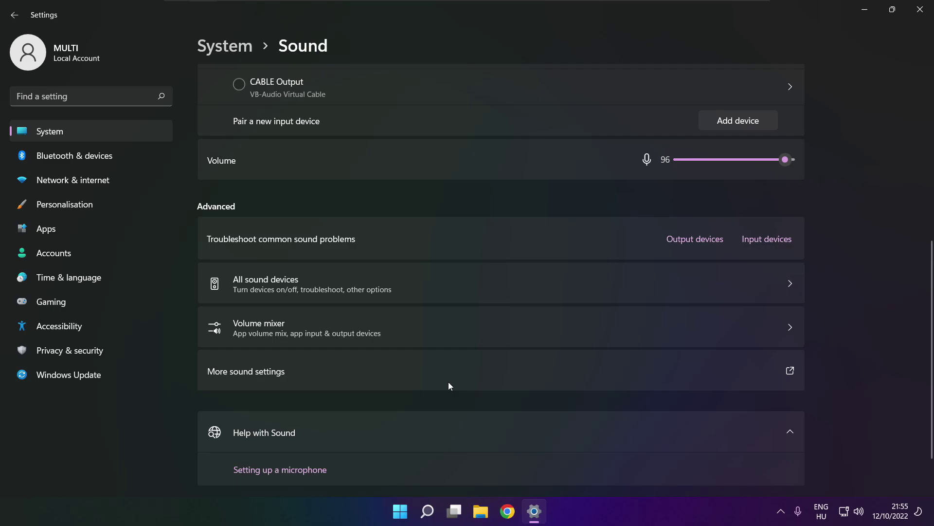
pyautogui.click(920, 10)
pyautogui.click(412, 513)
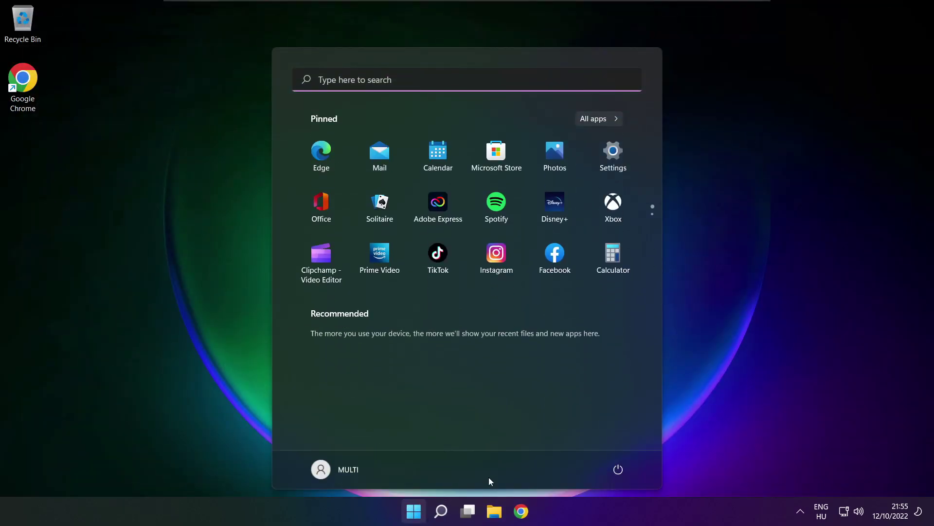
pyautogui.click(618, 469)
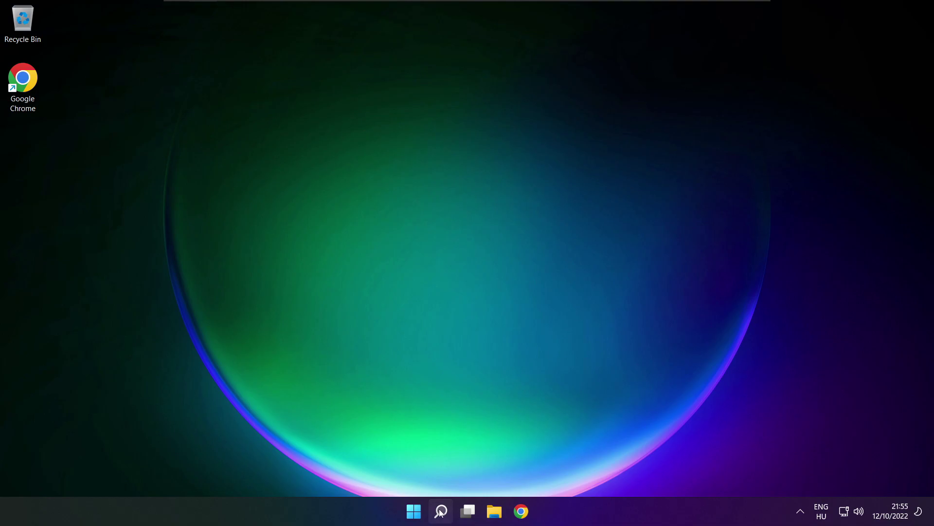
# - Launch Device Manager from Windows Search and move its window to the centre
pyautogui.click(441, 511)
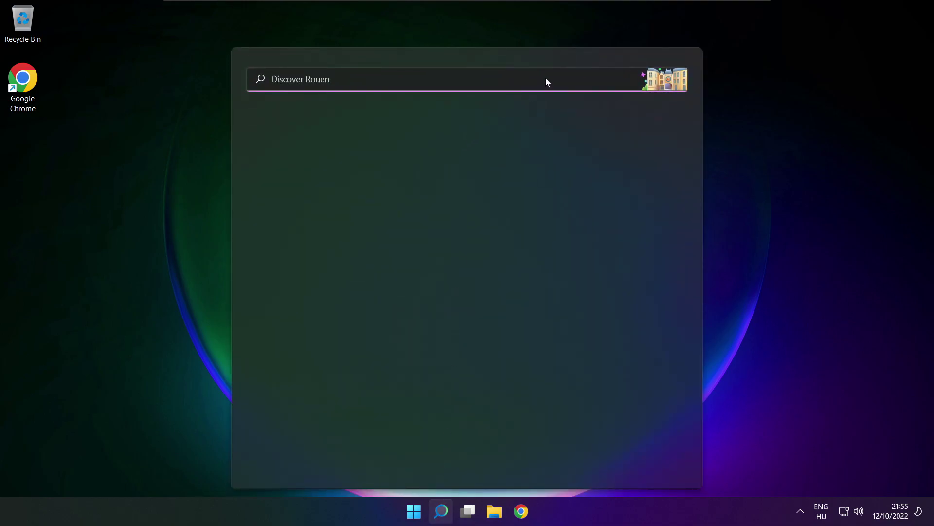
pyautogui.write('dev')
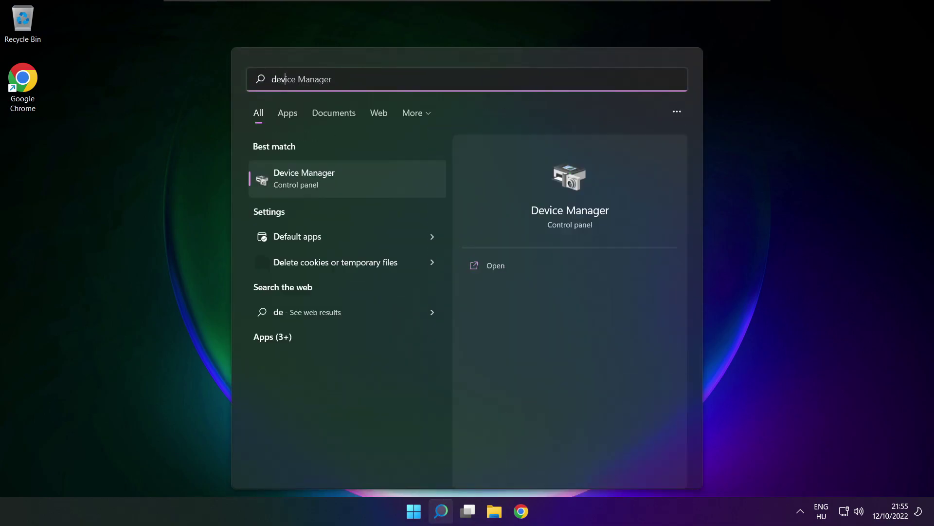
pyautogui.write('ice manager')
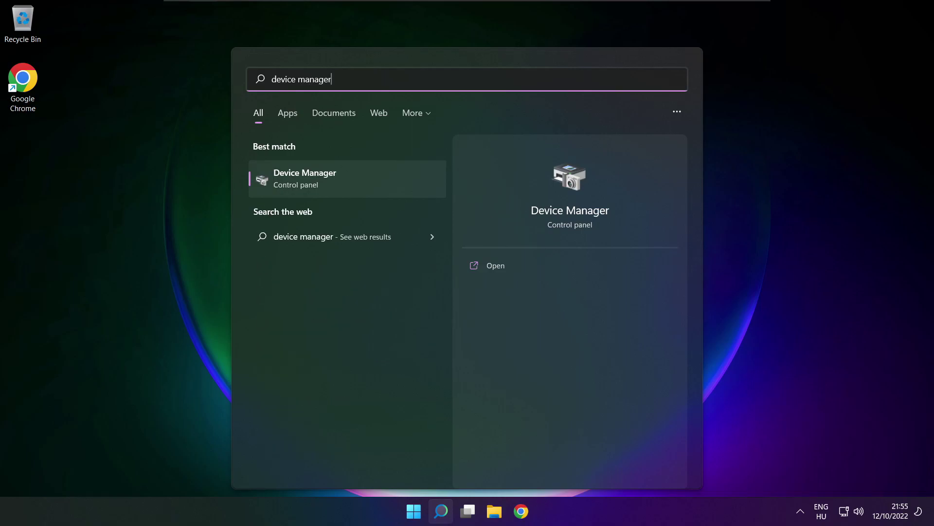
pyautogui.click(361, 177)
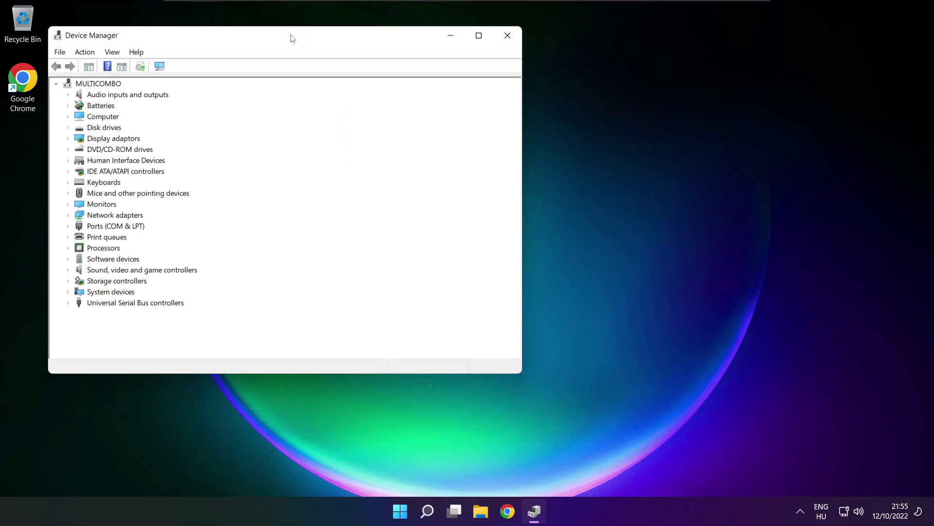
pyautogui.moveTo(292, 38); pyautogui.dragTo(489, 88)
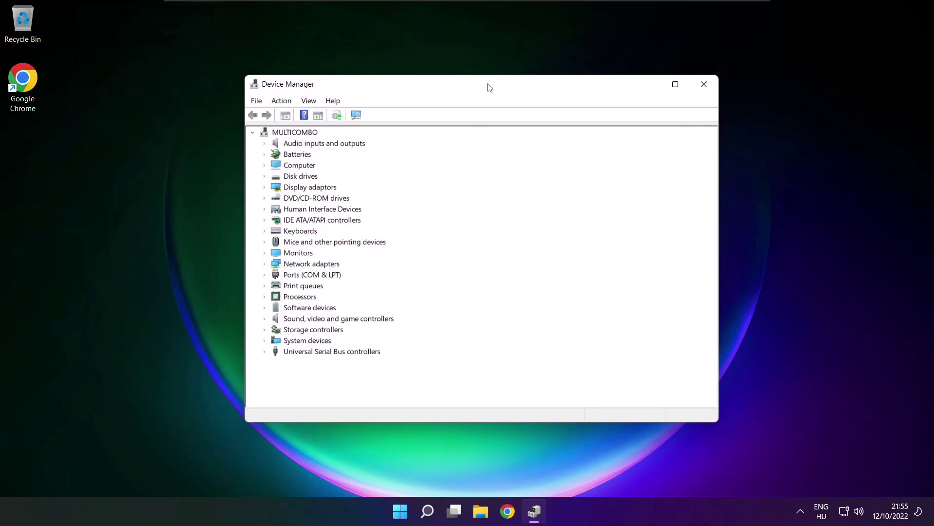
# - Under Sound, video and game controllers, start Update driver for High Definition Audio Device
pyautogui.click(272, 319)
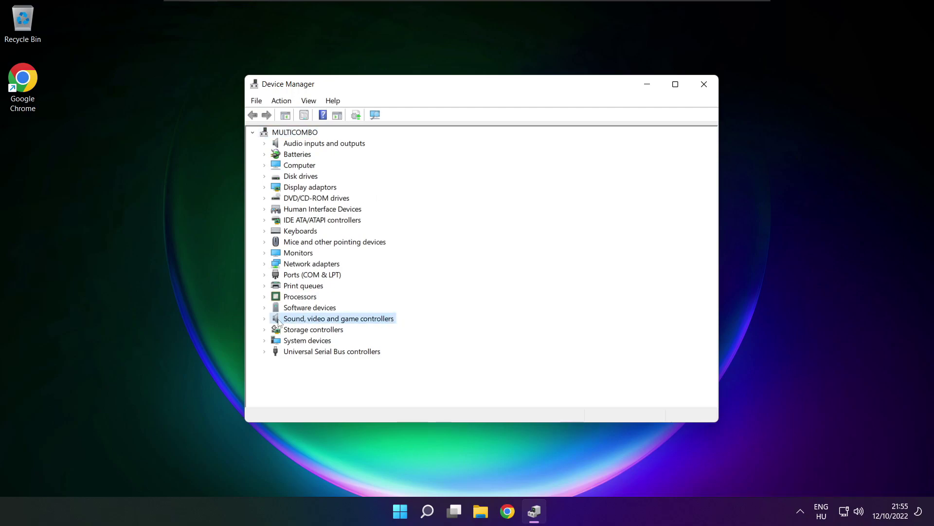
pyautogui.doubleClick(276, 320)
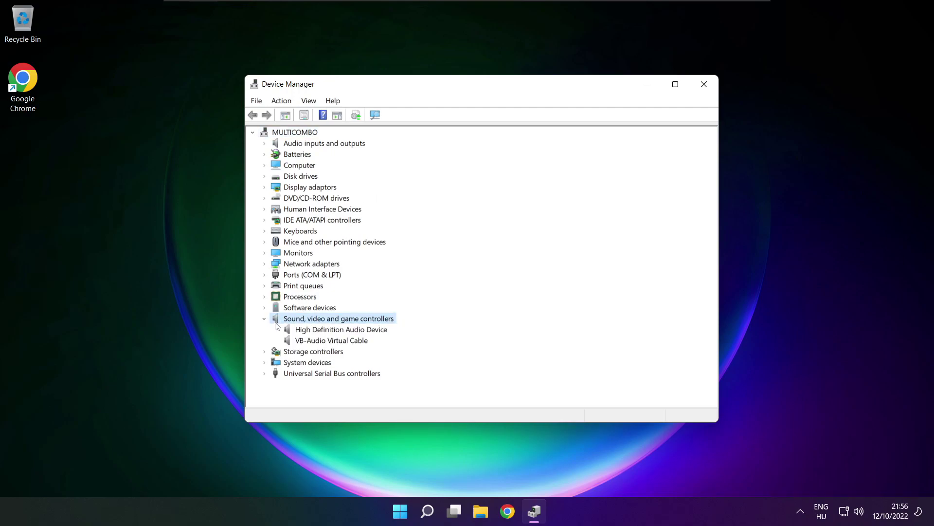
pyautogui.click(307, 329)
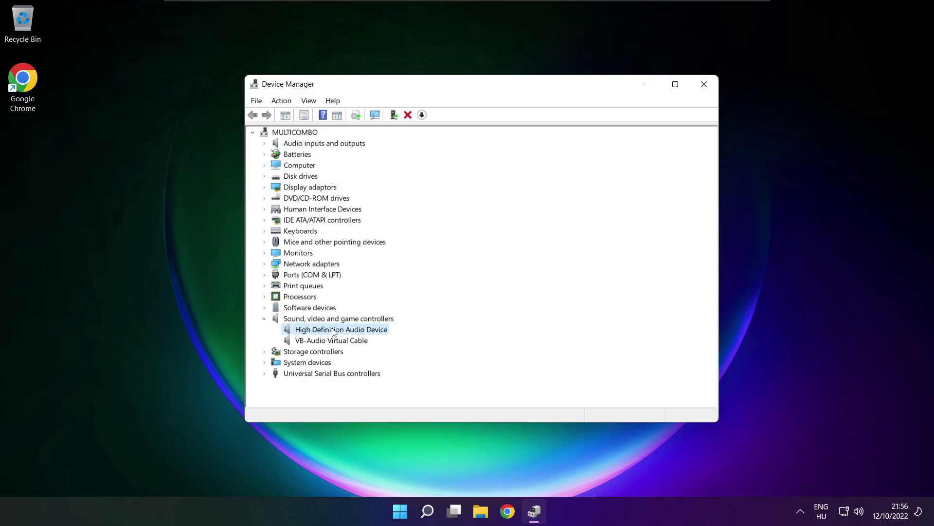
pyautogui.rightClick(334, 334)
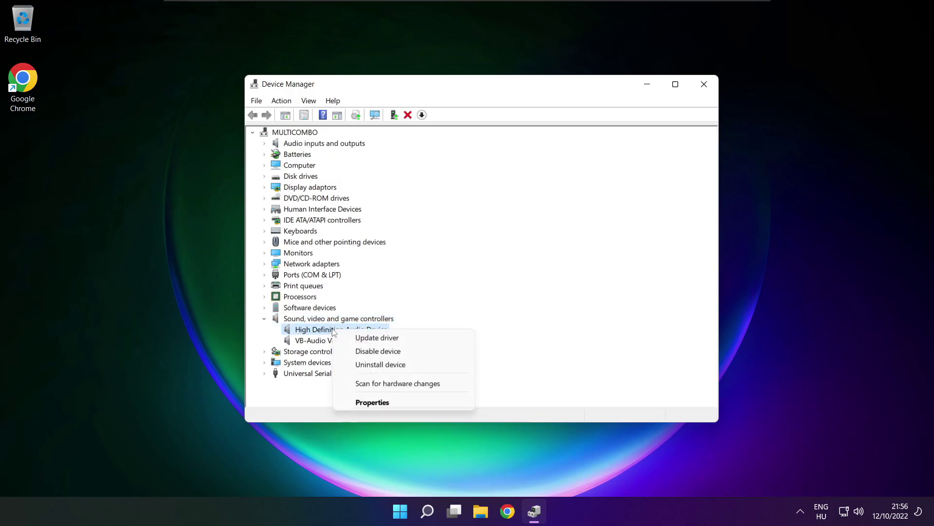
pyautogui.click(422, 338)
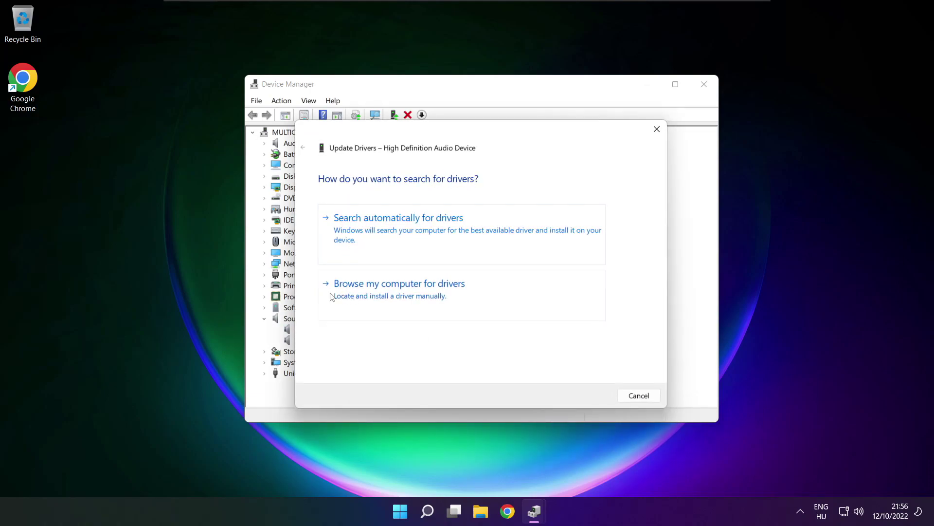
# - Manually pick and install the High Definition Audio Device driver from the local list, confirming the warning
pyautogui.click(421, 296)
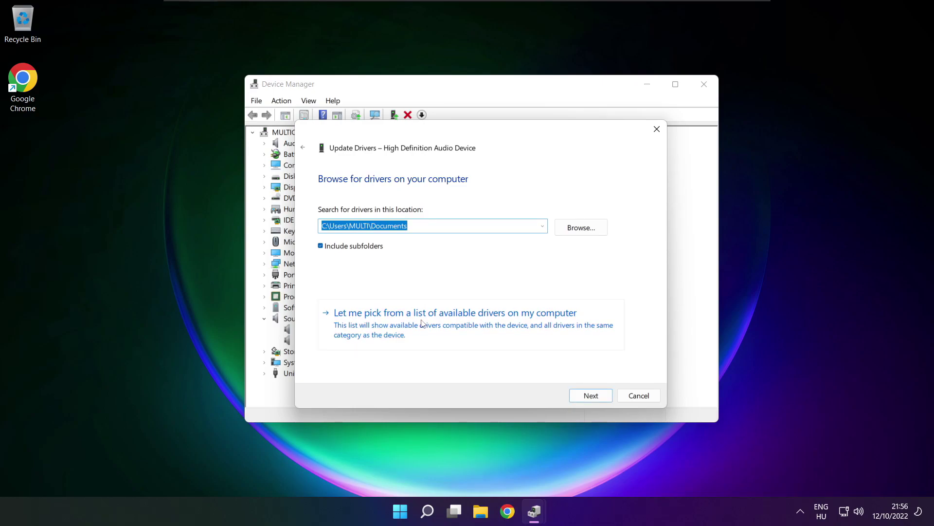
pyautogui.click(459, 331)
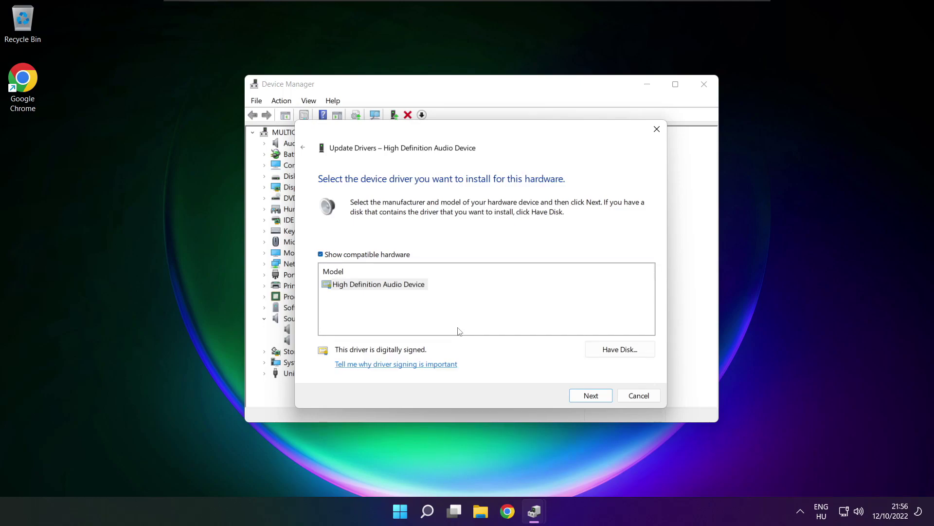
pyautogui.click(365, 287)
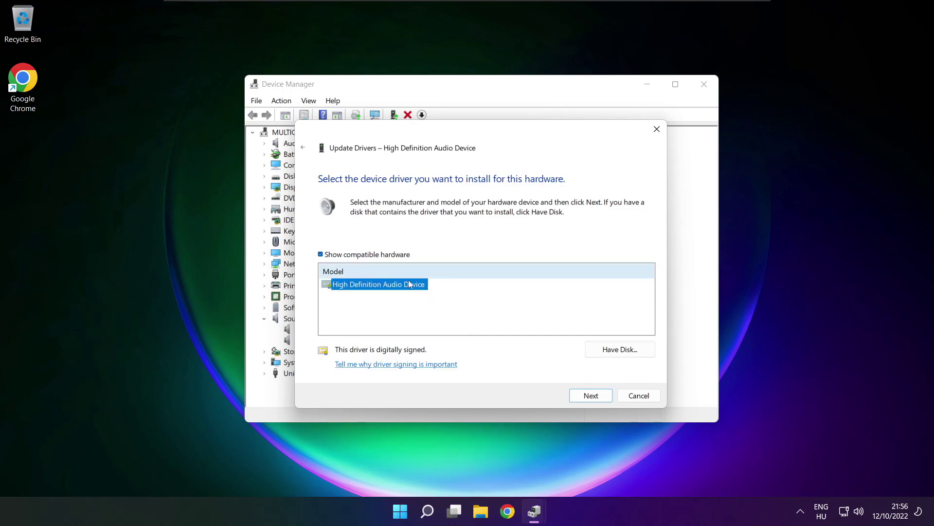
pyautogui.click(591, 395)
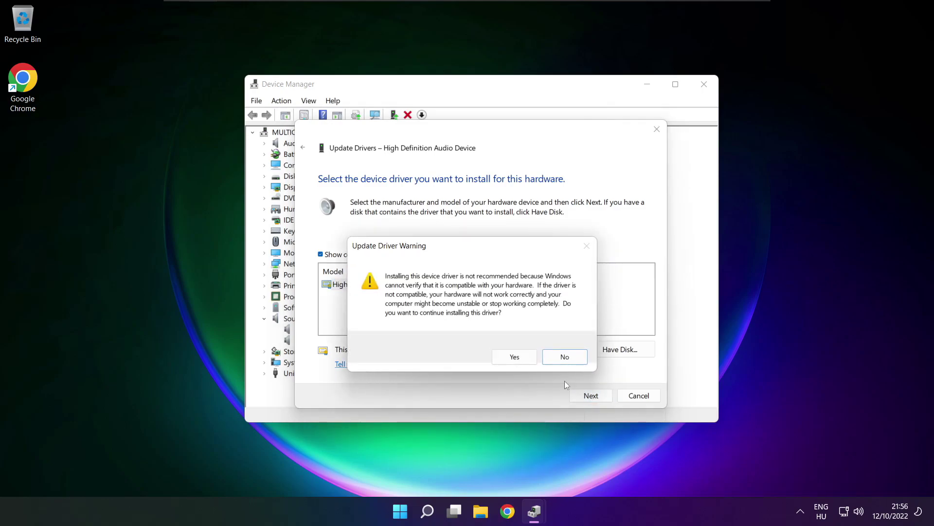
pyautogui.click(515, 356)
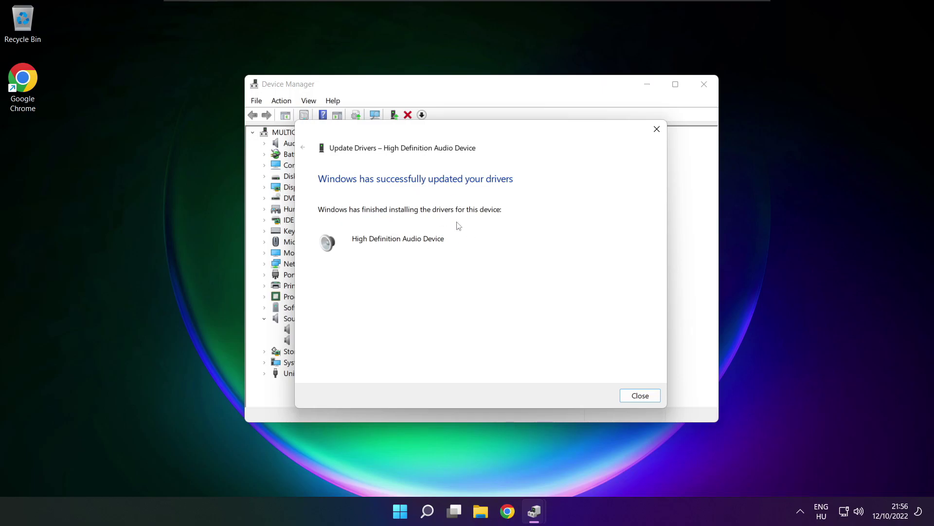
pyautogui.click(642, 396)
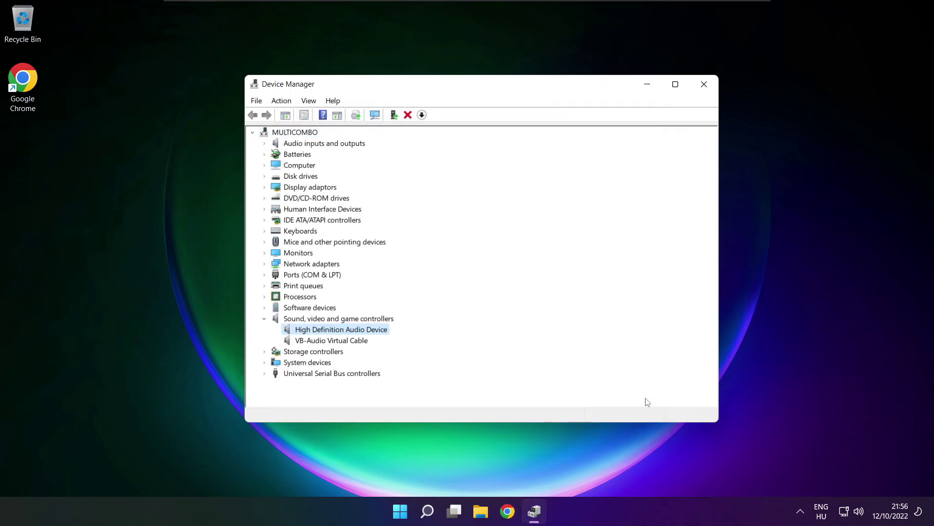
# - Close Device Manager and bring up the Start menu's power options
pyautogui.click(705, 85)
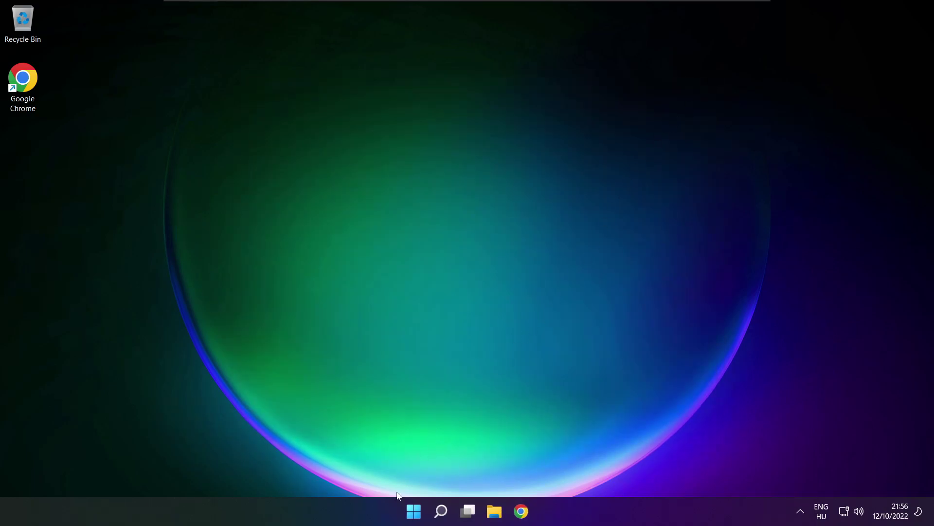
pyautogui.click(413, 510)
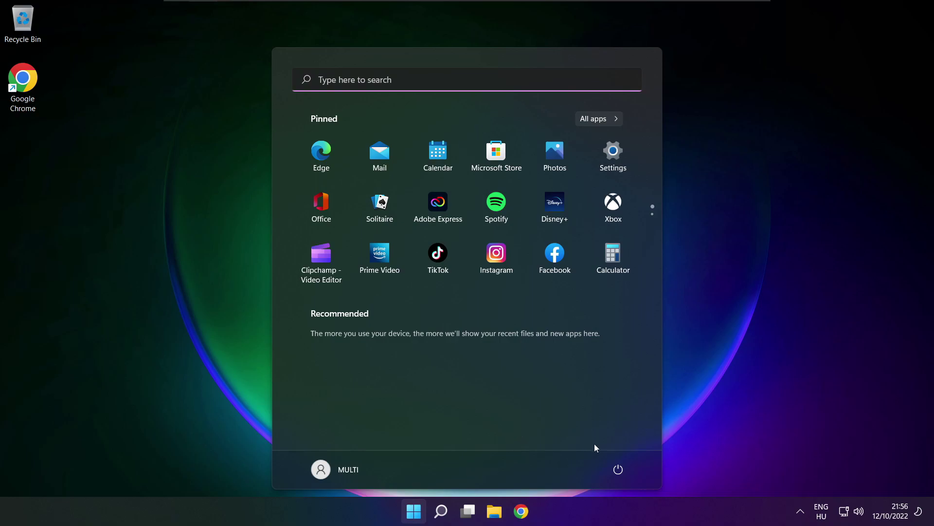
pyautogui.click(618, 469)
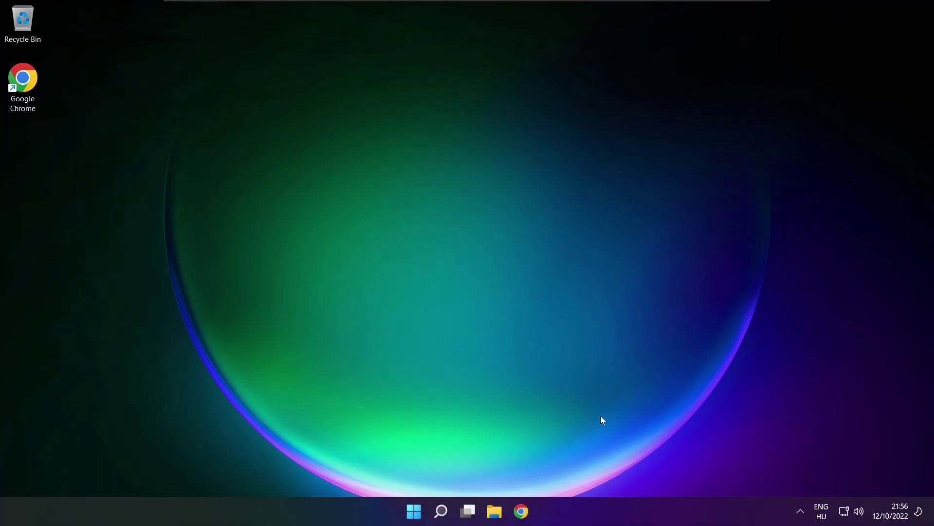
# - Return to System > Sound settings from the speaker tray icon's context menu
pyautogui.rightClick(860, 515)
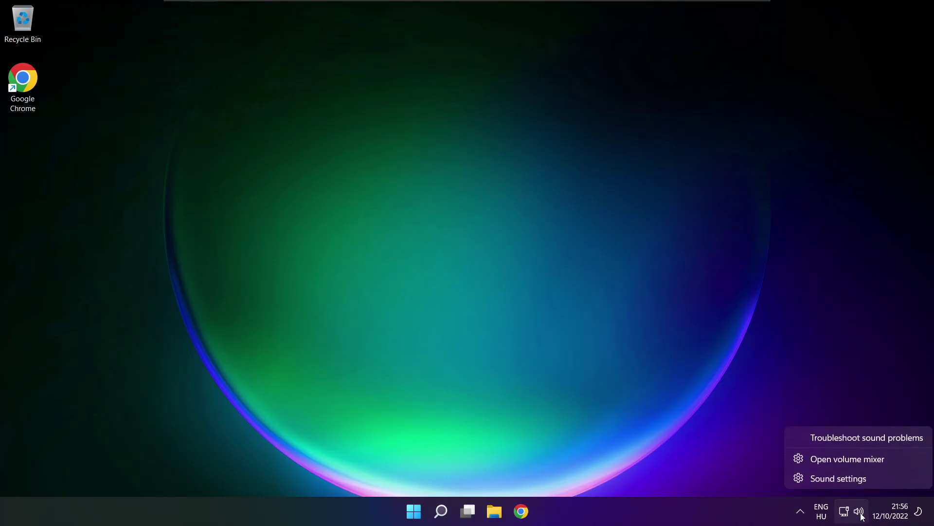
pyautogui.click(873, 479)
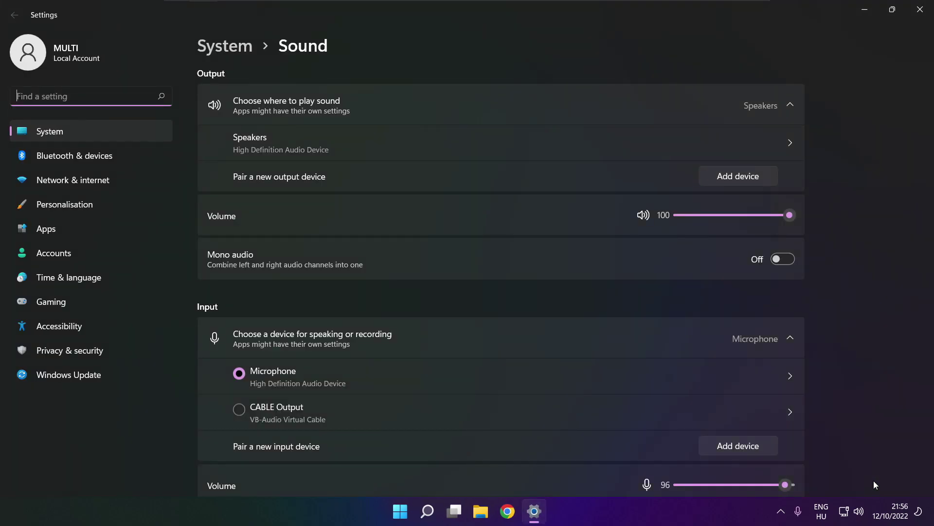
pyautogui.scroll(-2, 501, 280)
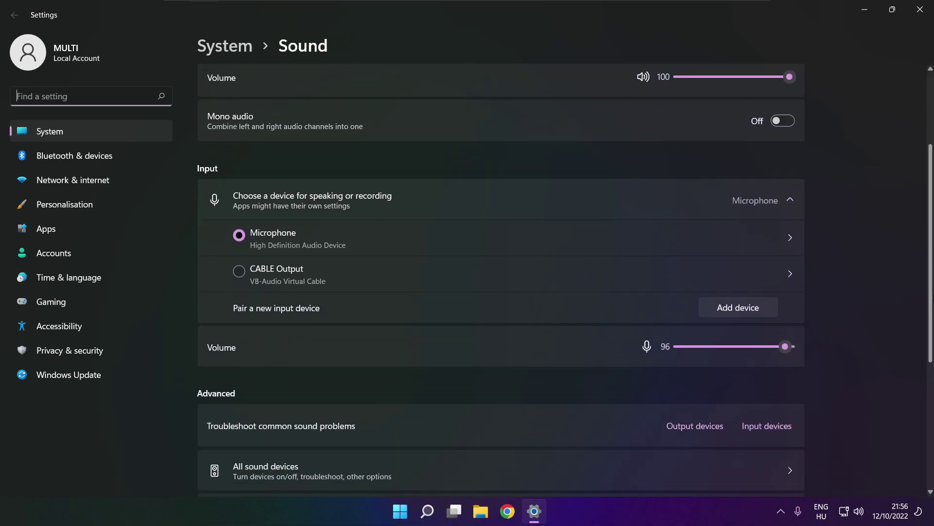
pyautogui.scroll(-2, 501, 280)
pyautogui.scroll(-1, 501, 281)
pyautogui.scroll(-1, 501, 281)
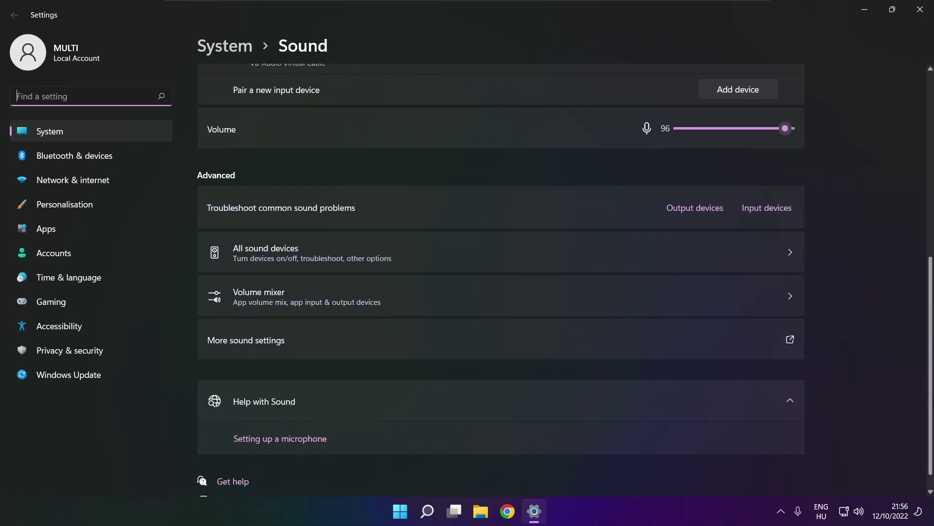
pyautogui.scroll(-1, 501, 283)
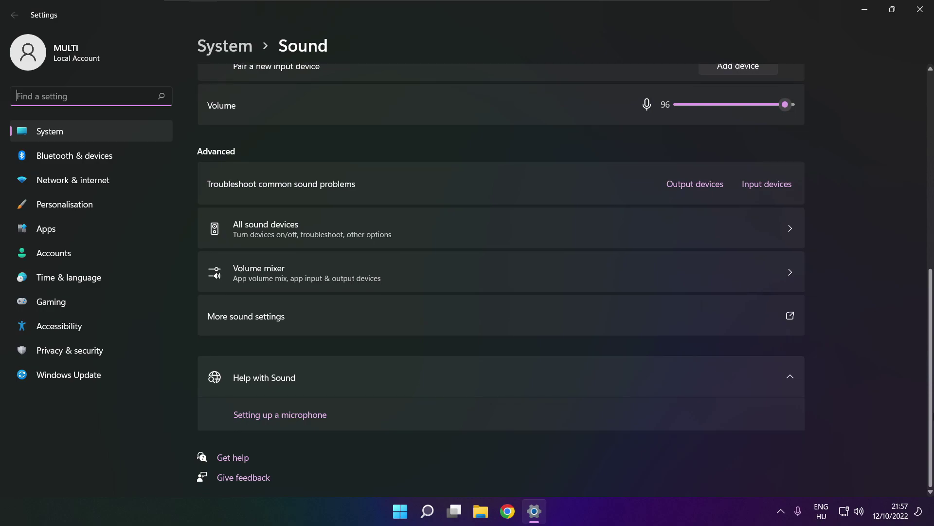
# - Run the Playing Audio troubleshooter for output devices
pyautogui.click(698, 186)
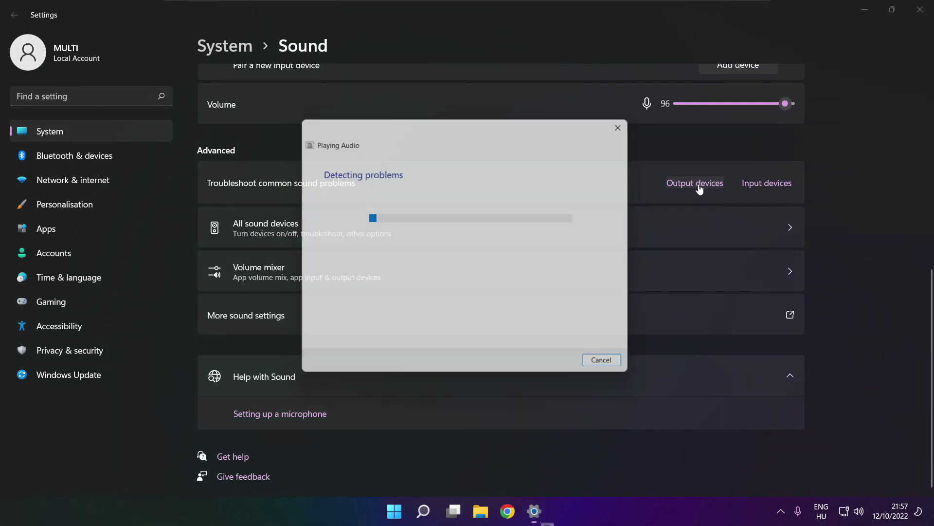